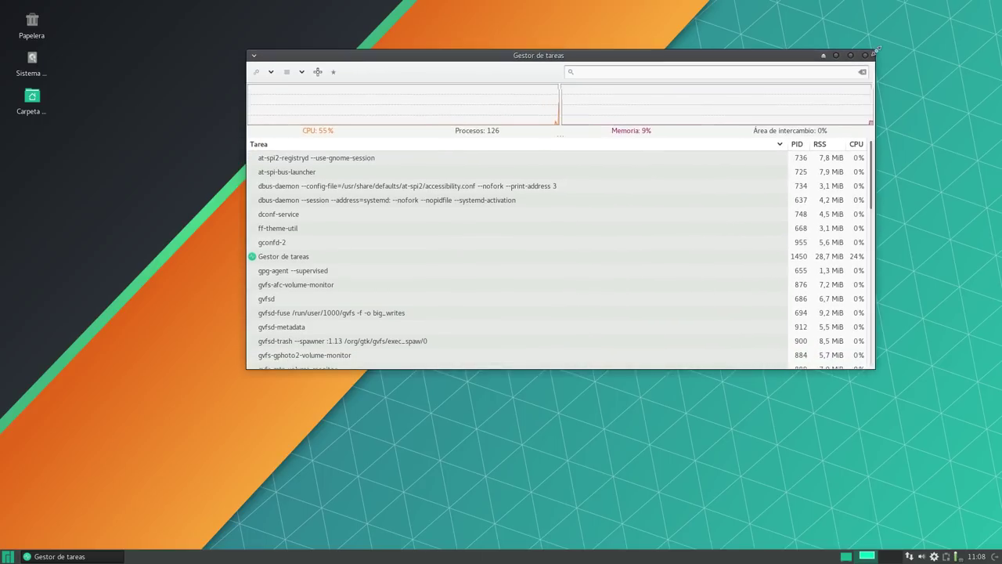
Step: Close the task manager and launch Htop from the system applications
drag(662, 59, 561, 155)
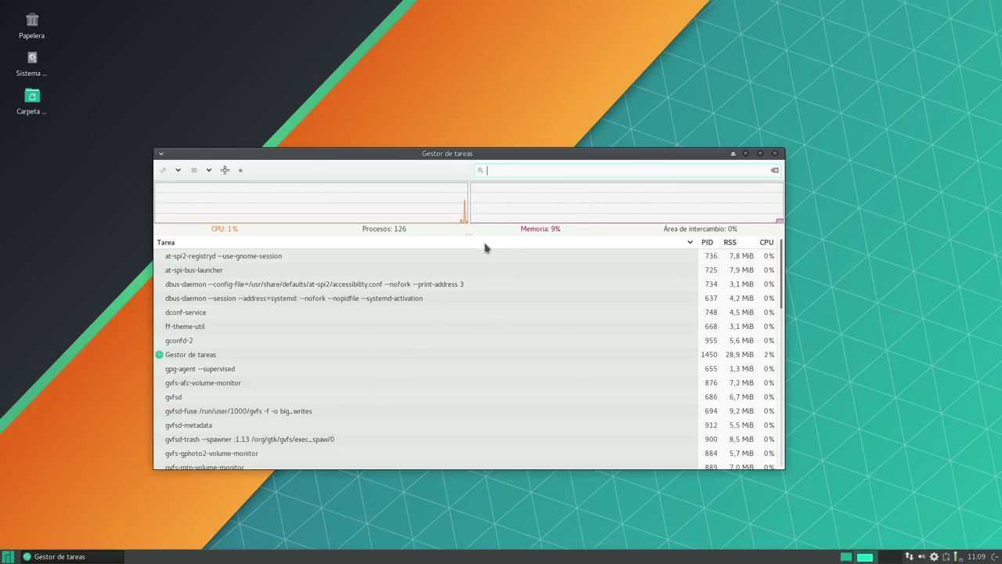
click(776, 153)
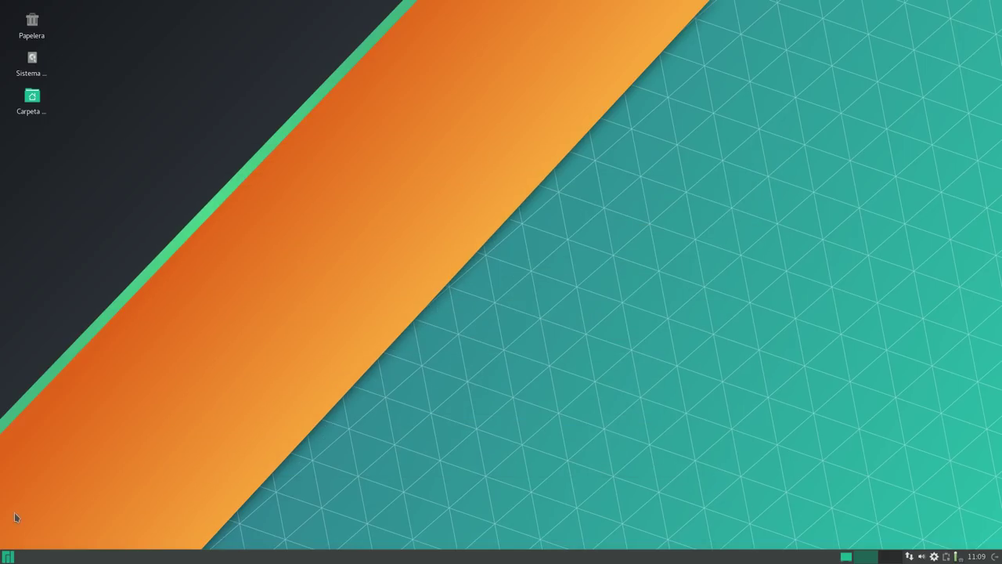
click(8, 556)
click(174, 498)
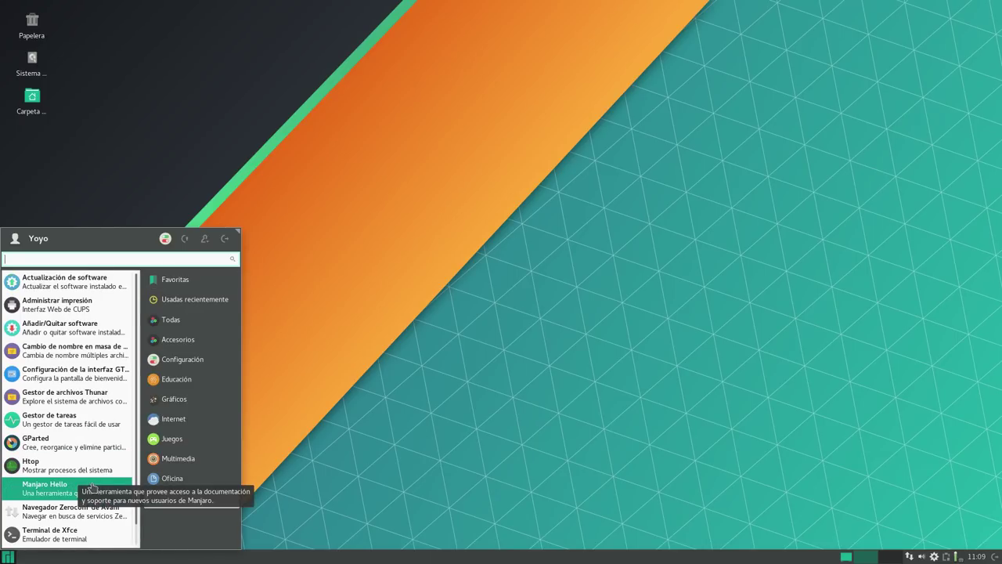
scroll(92, 483, down, 1)
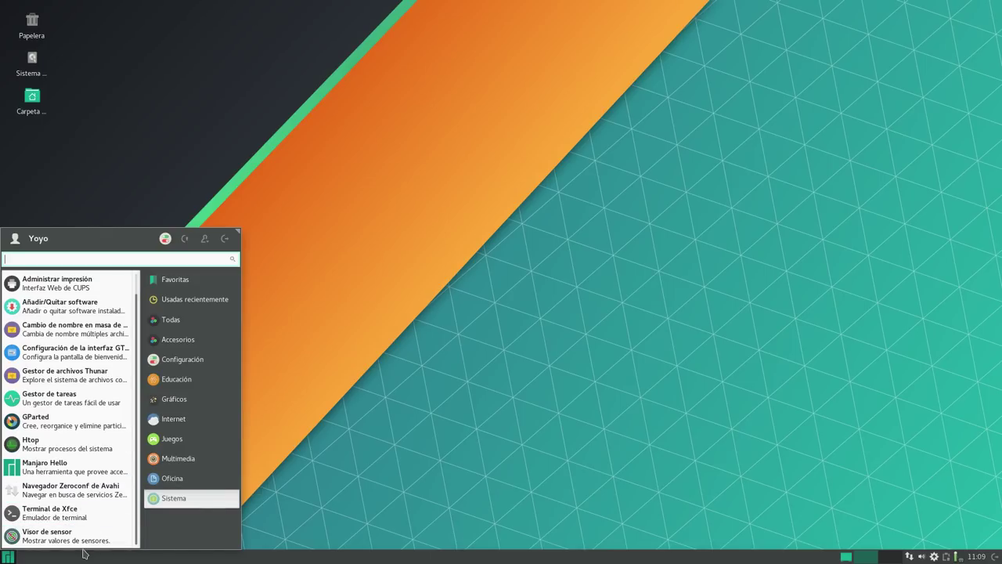
click(51, 448)
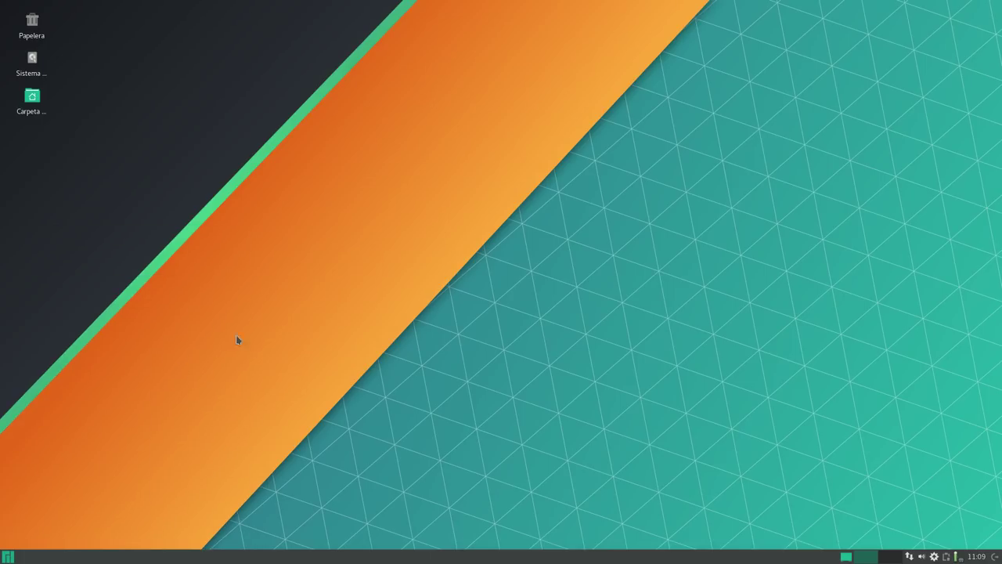
Step: Enlarge and reposition the Htop terminal window, examine its process list, and close it
drag(513, 160, 313, 69)
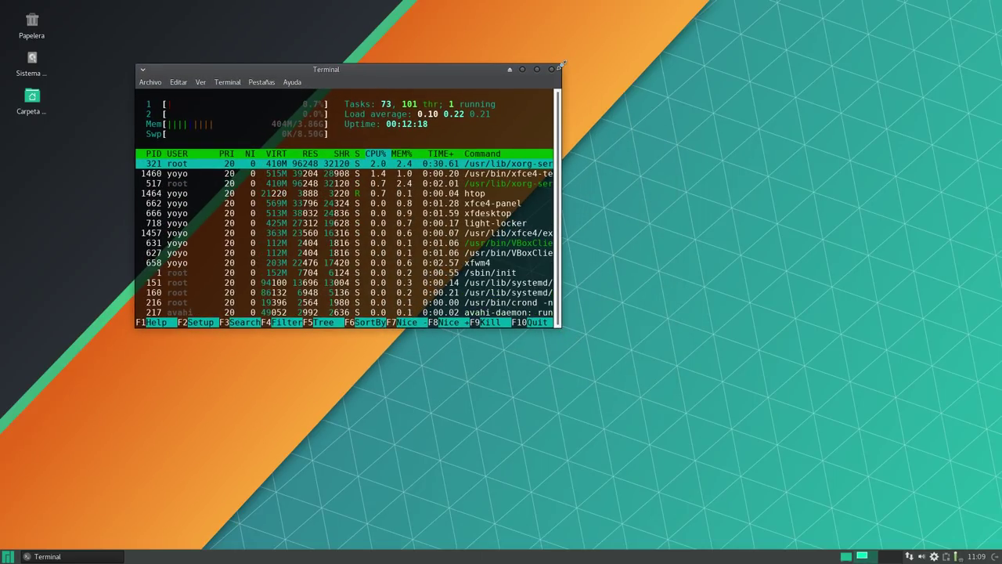
key(alt+F8)
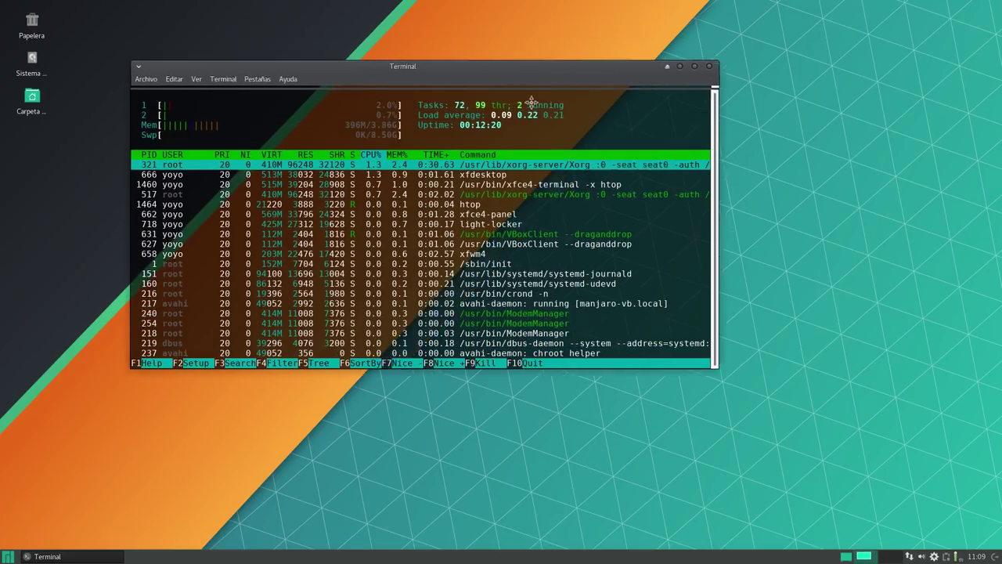
drag(531, 104, 520, 144)
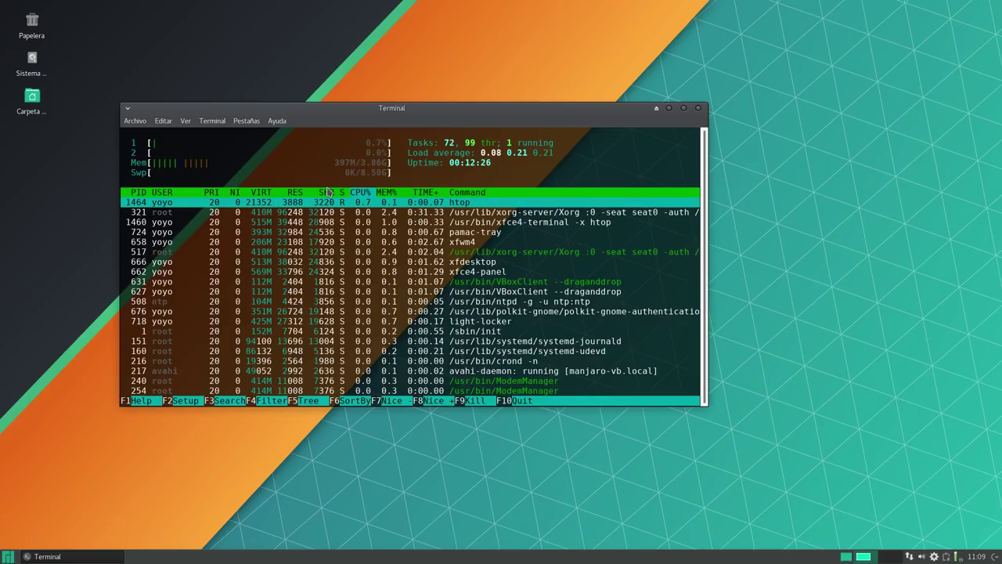
click(698, 109)
Step: Open the desktop's Configuración window and enlarge it so that all setting categories fit
click(9, 556)
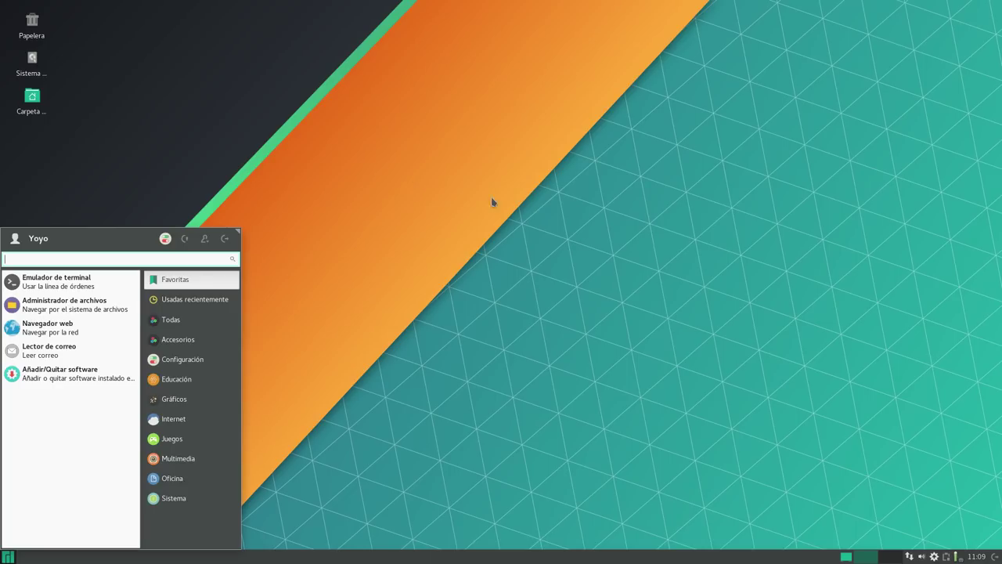
click(286, 407)
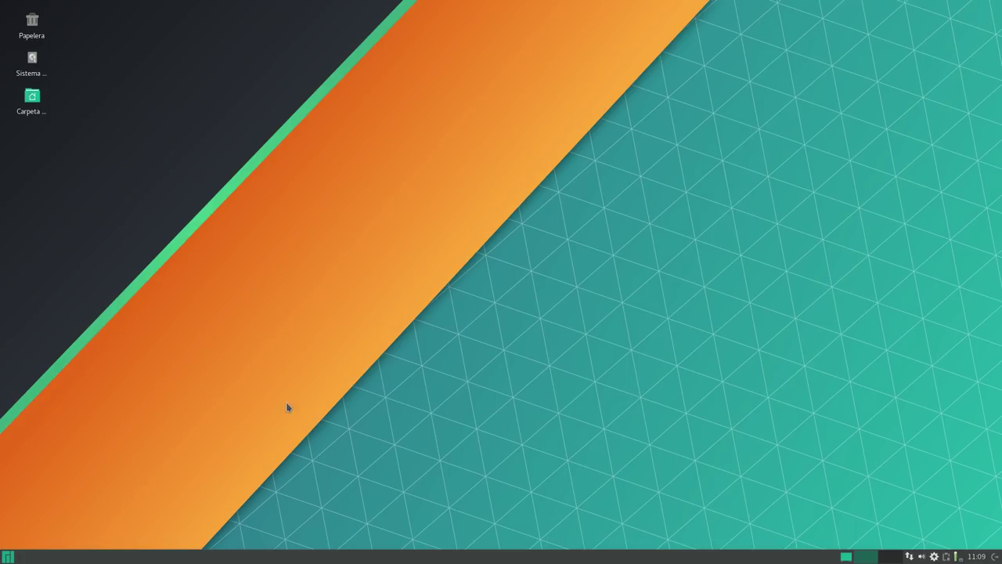
click(10, 556)
click(161, 236)
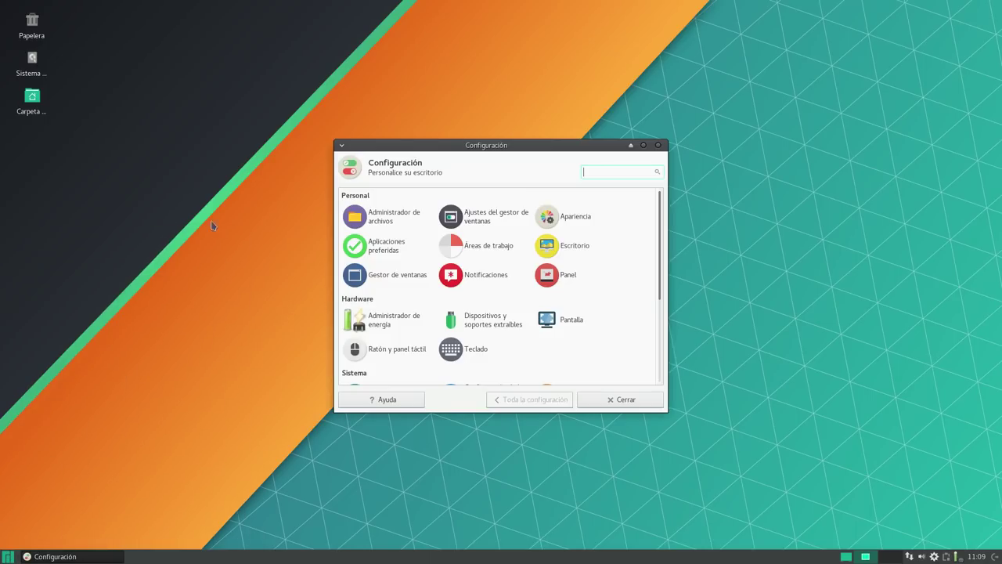
drag(507, 149, 284, 83)
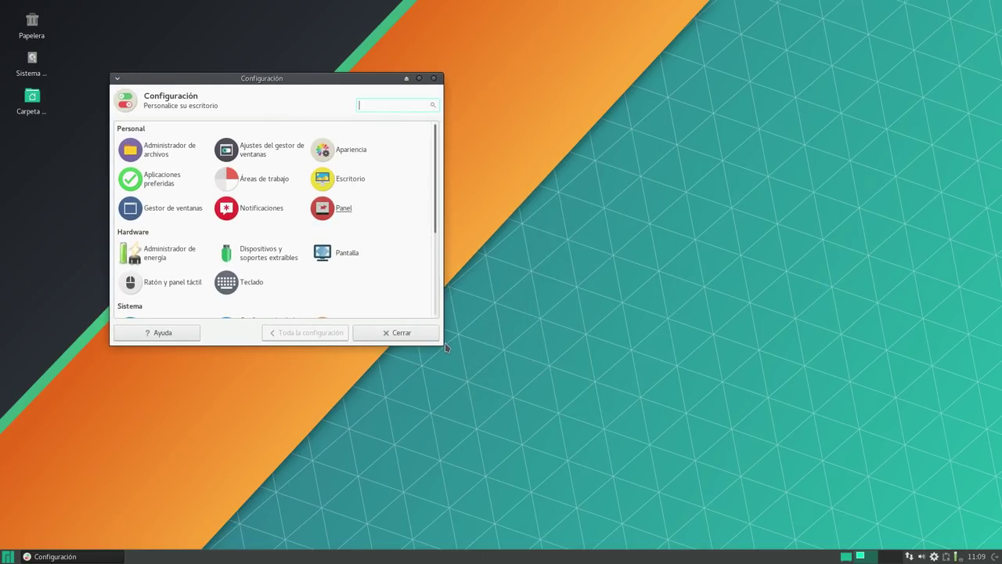
drag(365, 81, 403, 179)
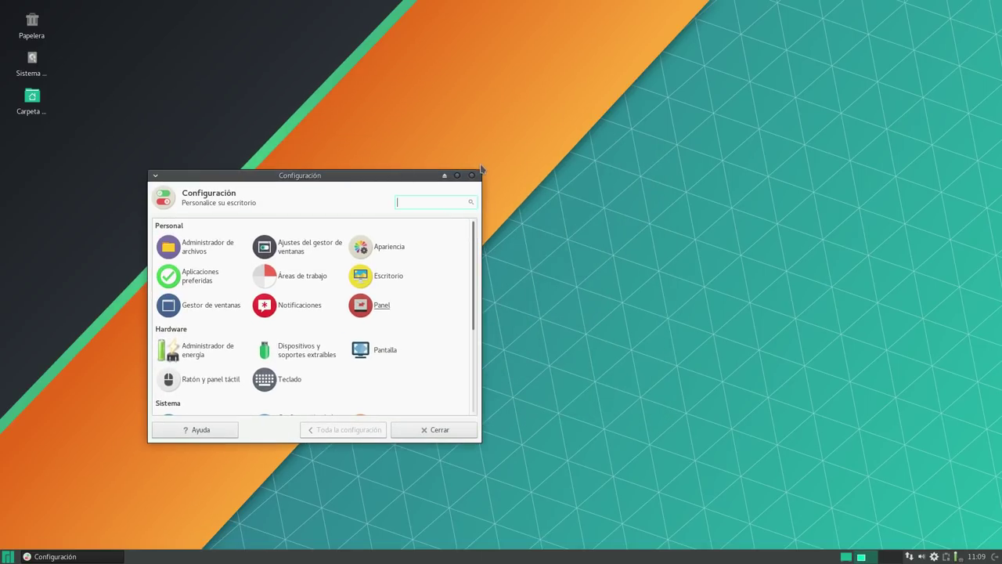
click(482, 169)
drag(482, 174, 796, 67)
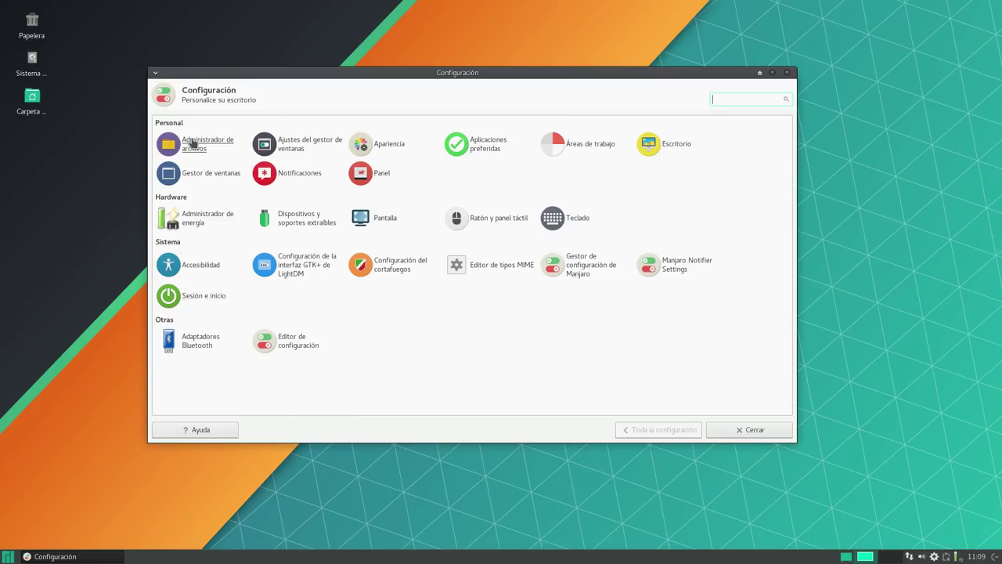
Step: Look at the Ajustes del gestor de ventanas options and return to the settings overview
click(293, 143)
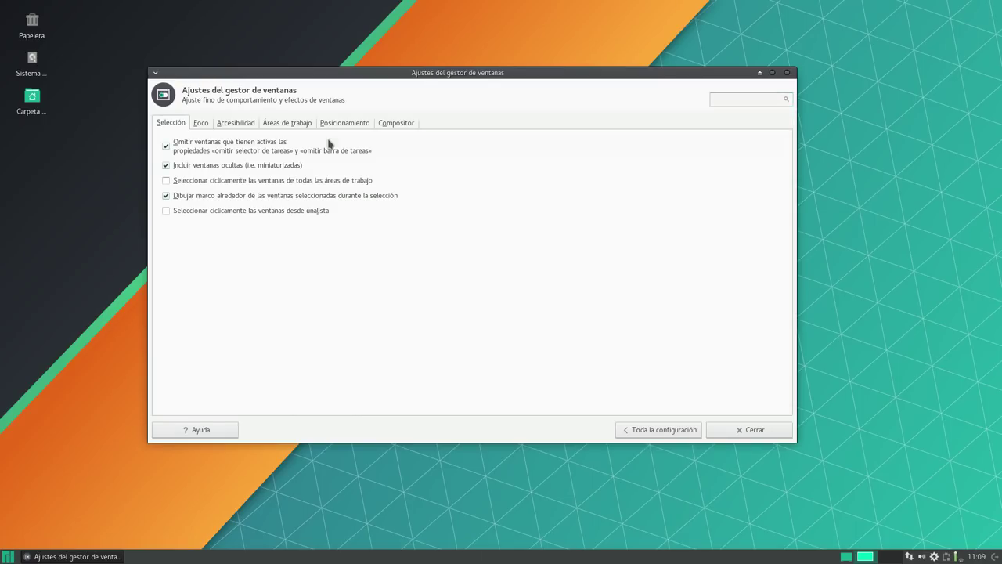
click(633, 429)
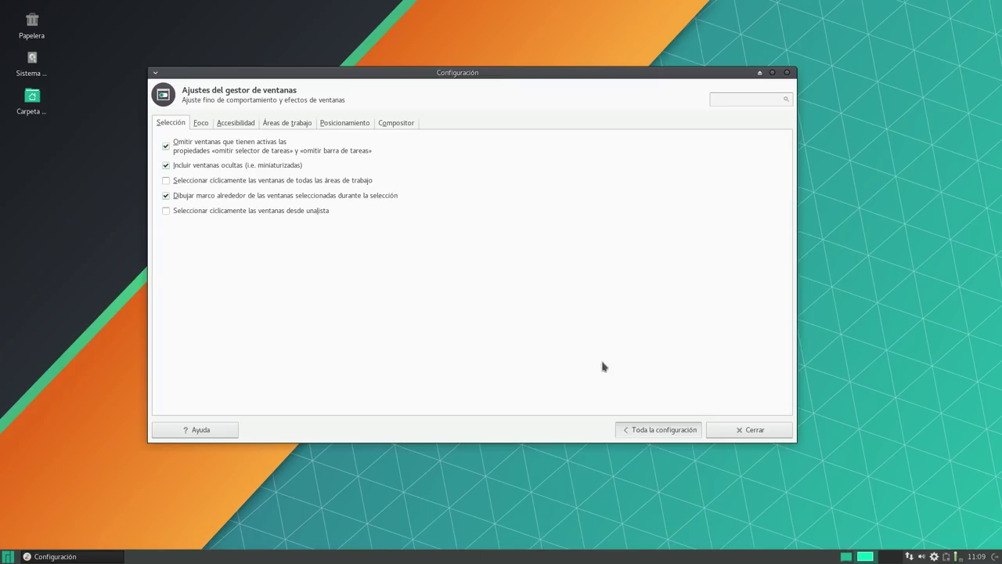
Step: Browse the available styles and icon themes in Apariencia, and return to the settings overview
click(369, 152)
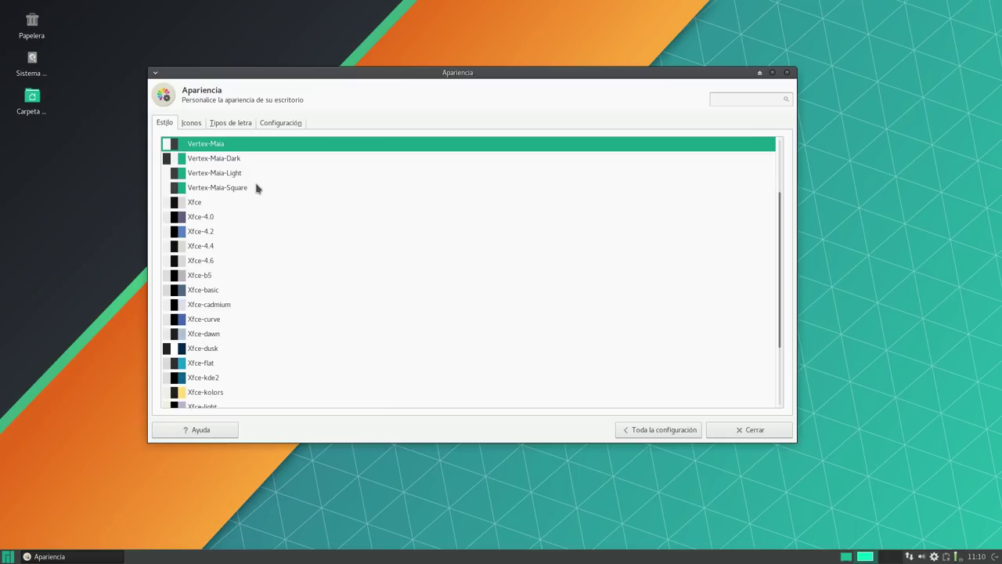
scroll(257, 224, down, 3)
scroll(259, 223, up, 5)
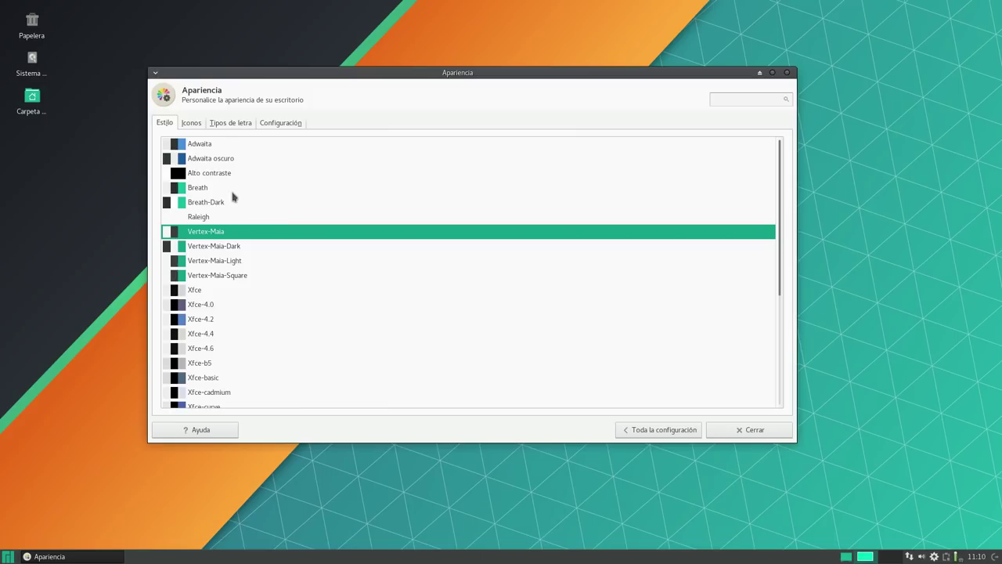
click(195, 126)
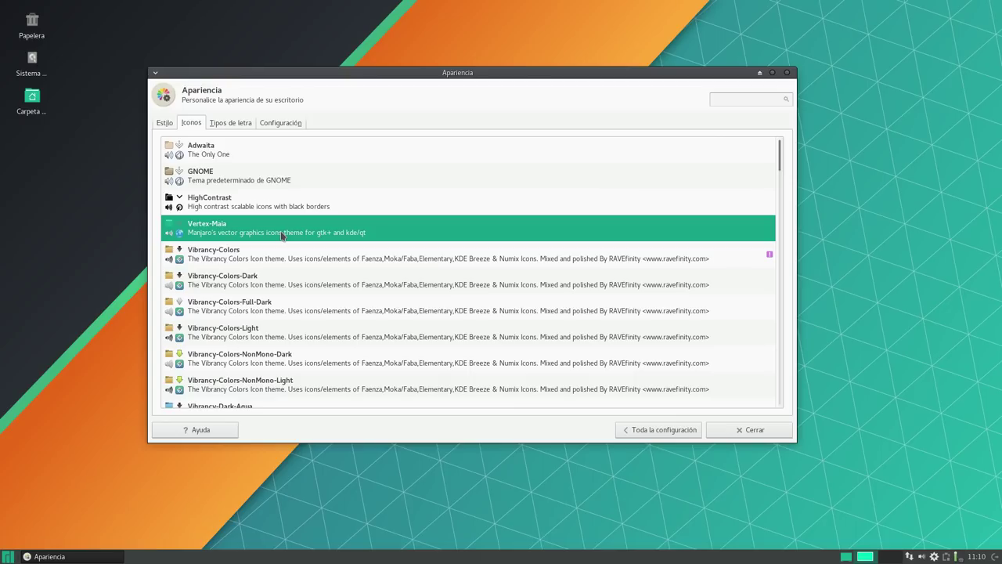
scroll(282, 236, down, 5)
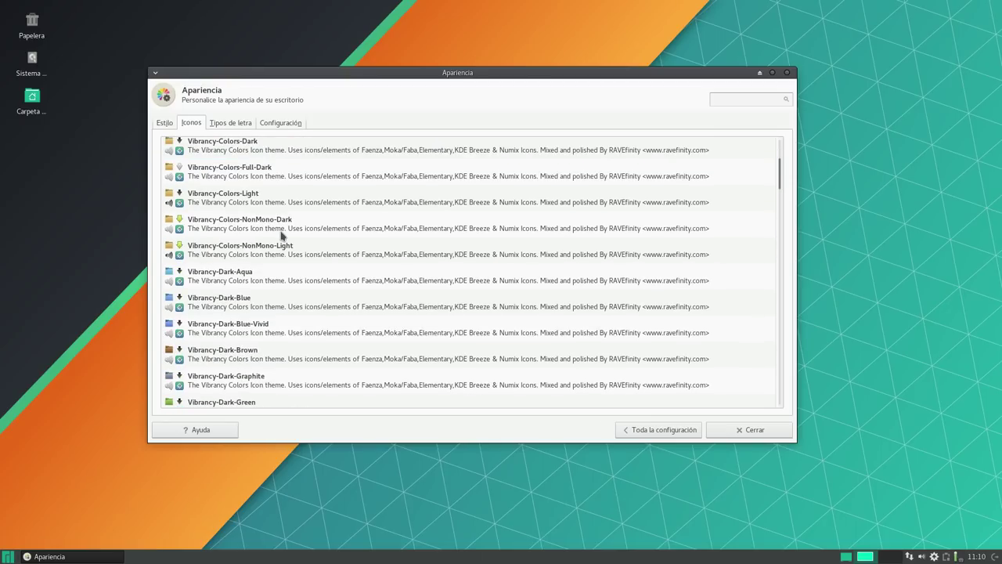
scroll(282, 236, up, 4)
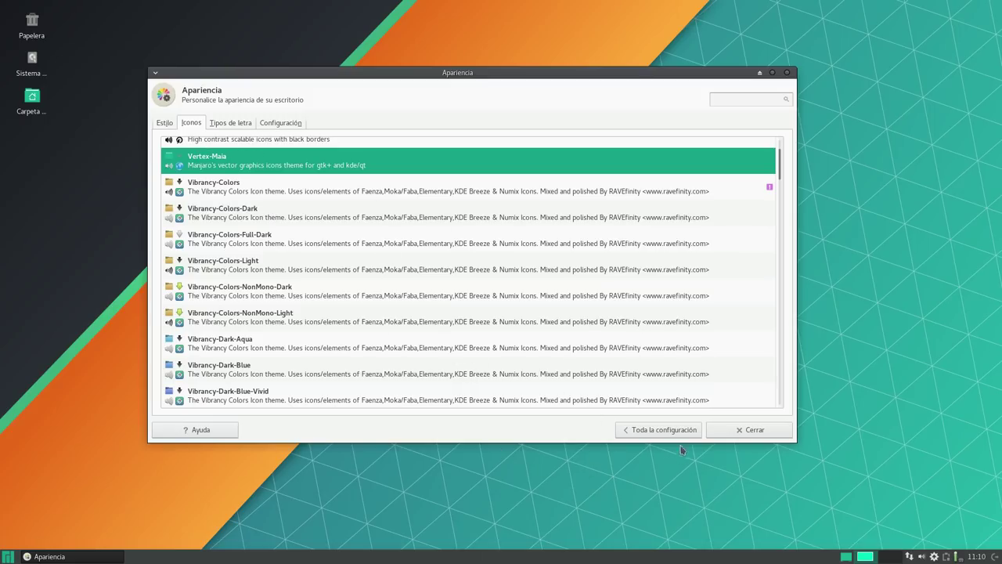
click(662, 431)
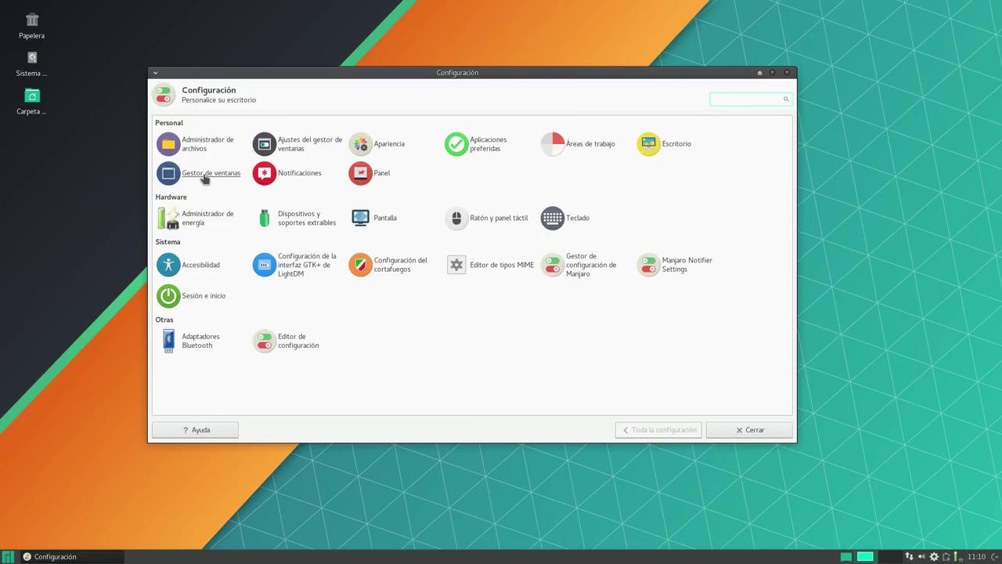
Step: Examine the theme list in Gestor de ventanas and return to the settings overview
click(203, 174)
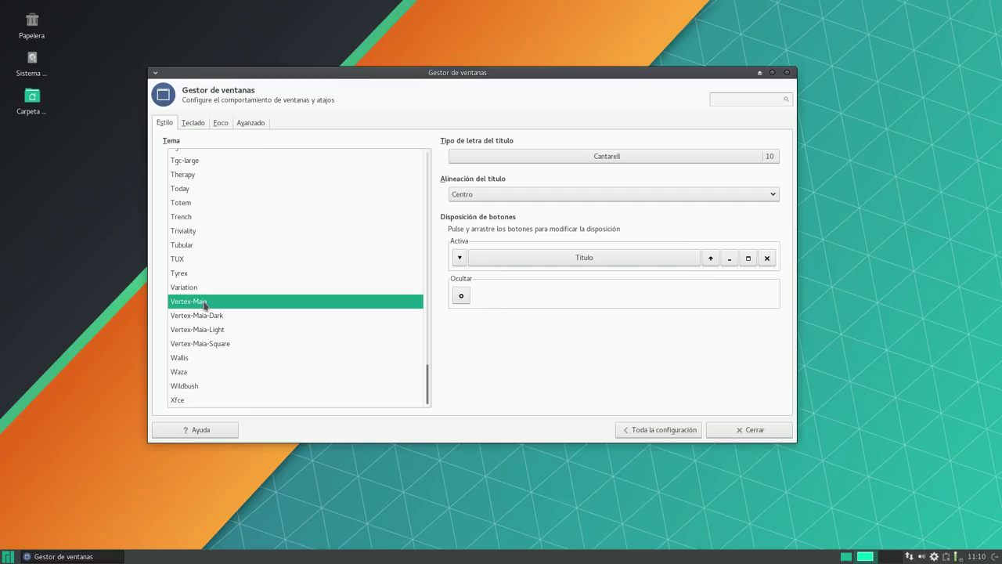
click(626, 430)
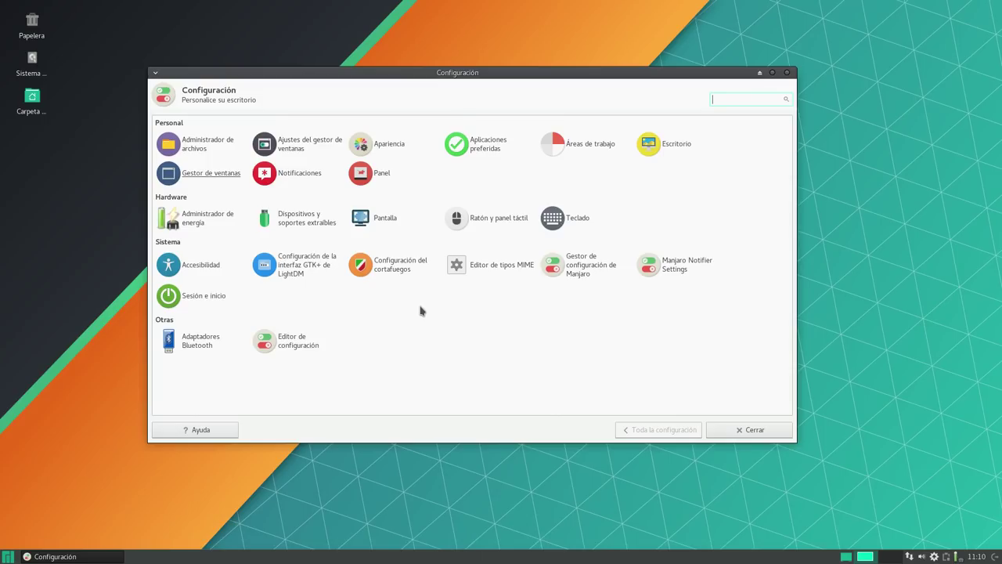
Step: Open Gestor de configuración de Manjaro, move the Configuración window out of the way, and enlarge the Manjaro window
click(596, 272)
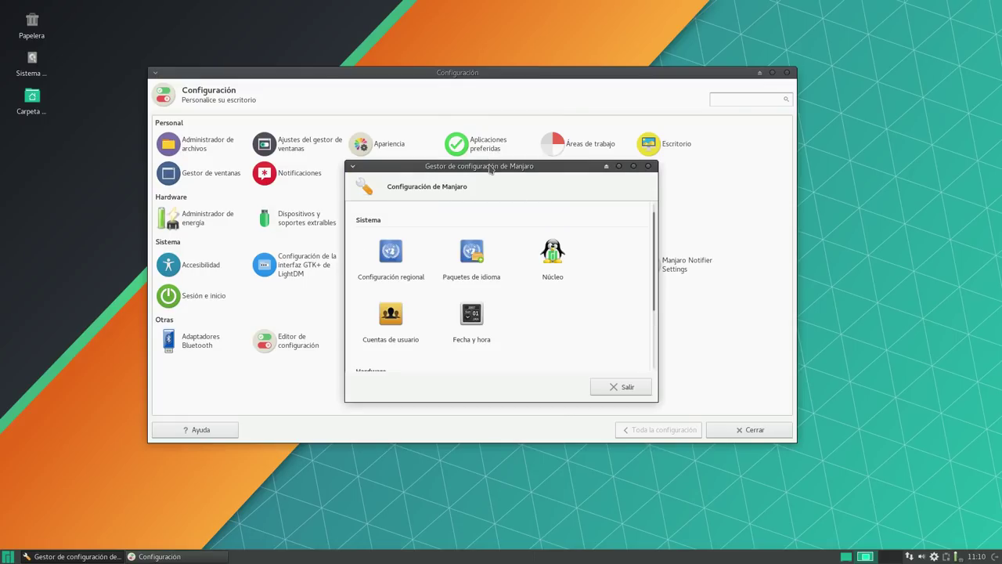
drag(491, 166, 227, 26)
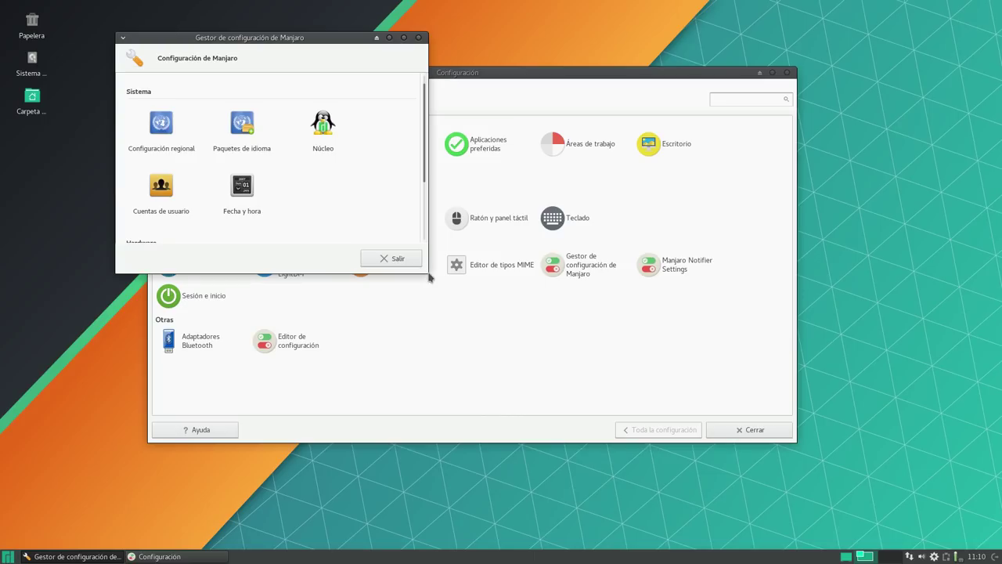
click(427, 274)
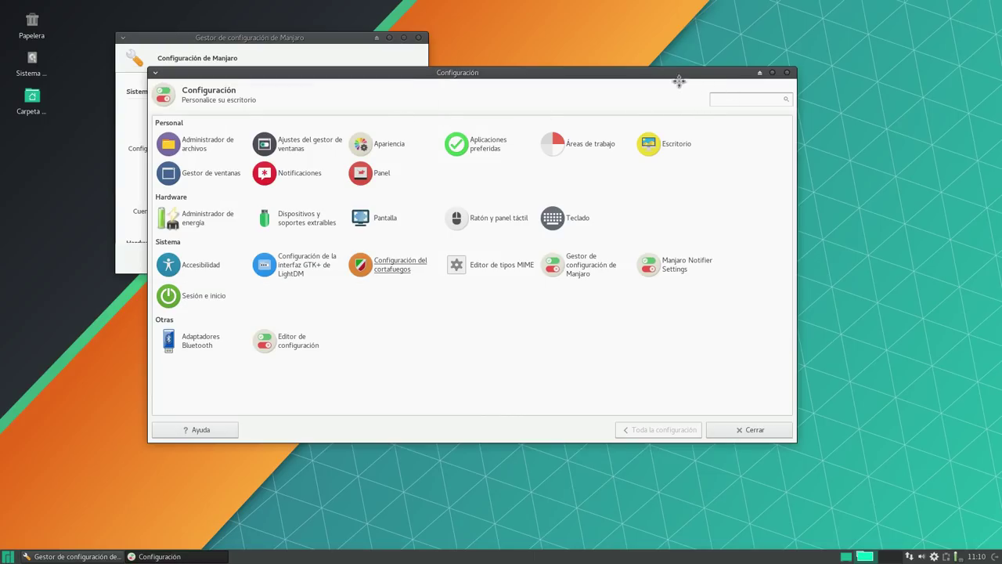
drag(675, 76, 609, 469)
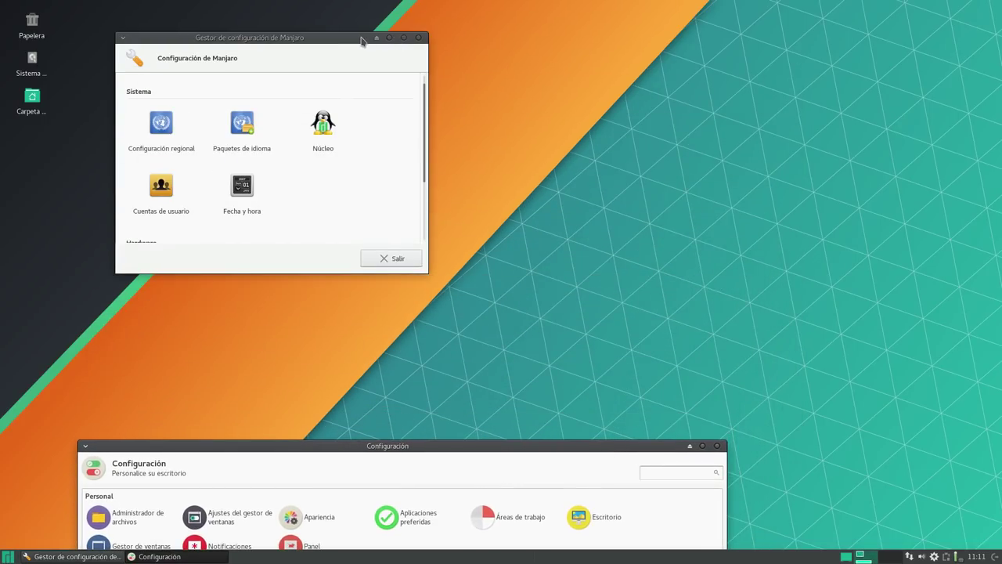
drag(343, 42, 366, 143)
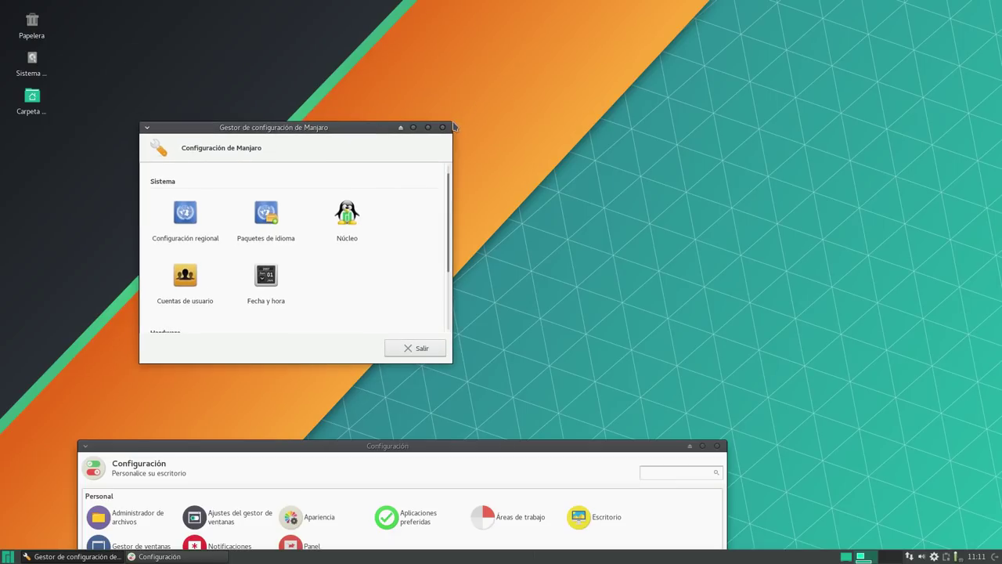
drag(452, 123, 880, 18)
drag(509, 30, 479, 29)
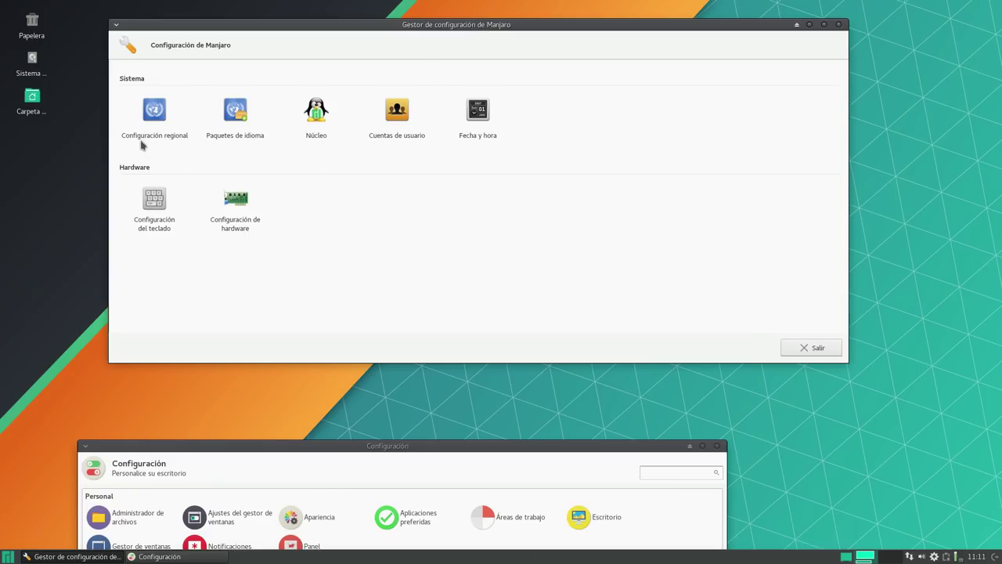
Step: Look at the Paquetes de idioma and Núcleo pages, returning to the Manjaro settings overview after each
click(231, 118)
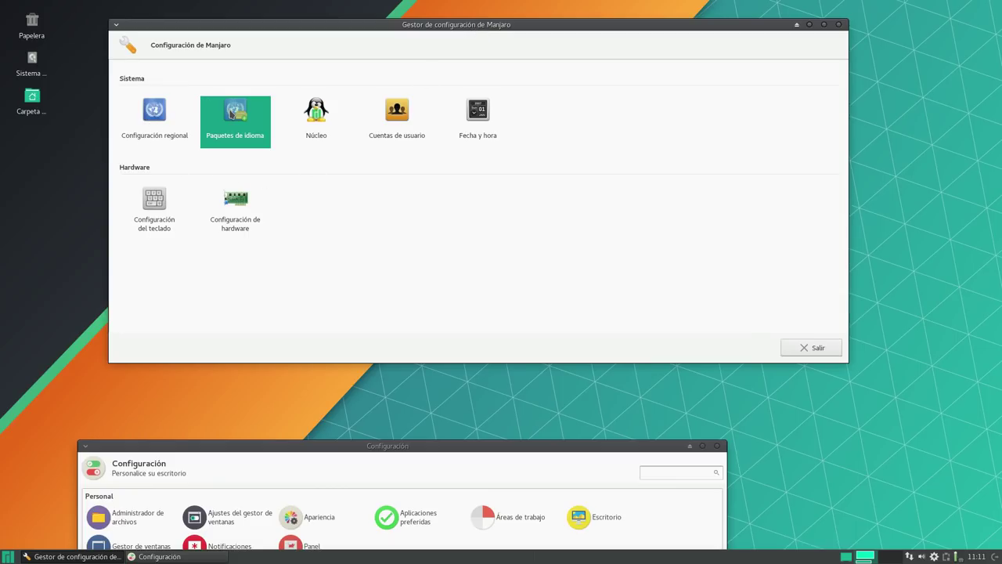
click(234, 118)
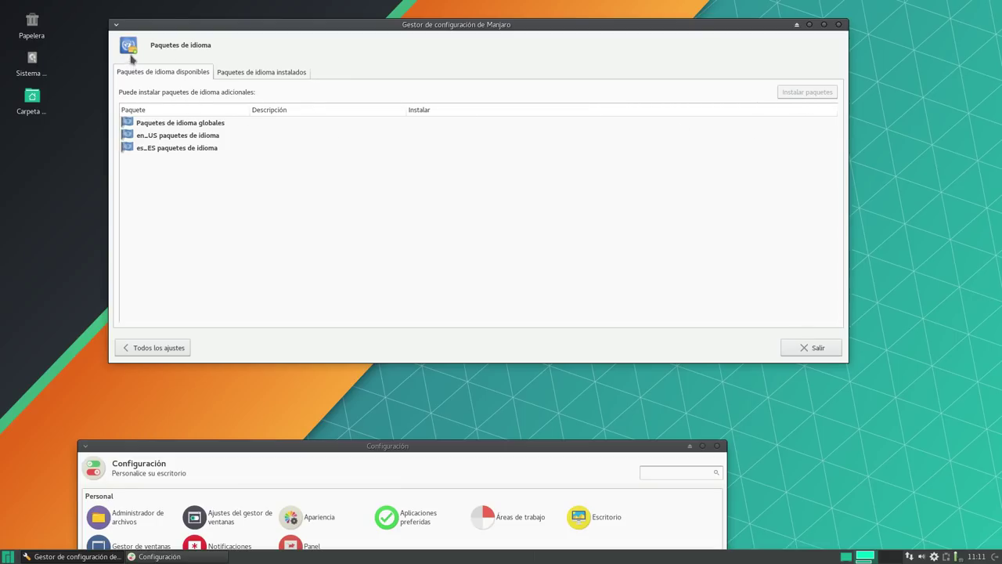
click(153, 350)
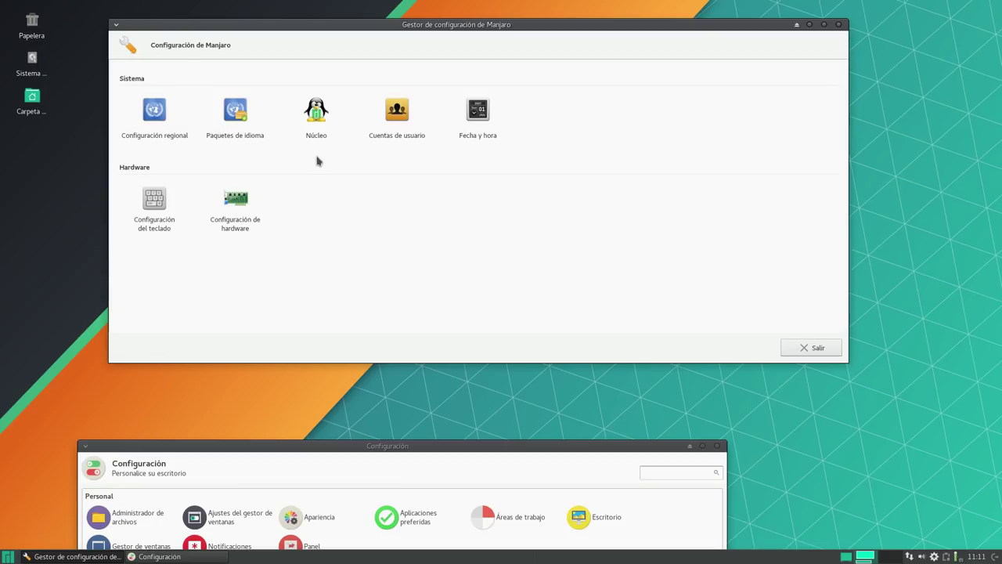
click(319, 117)
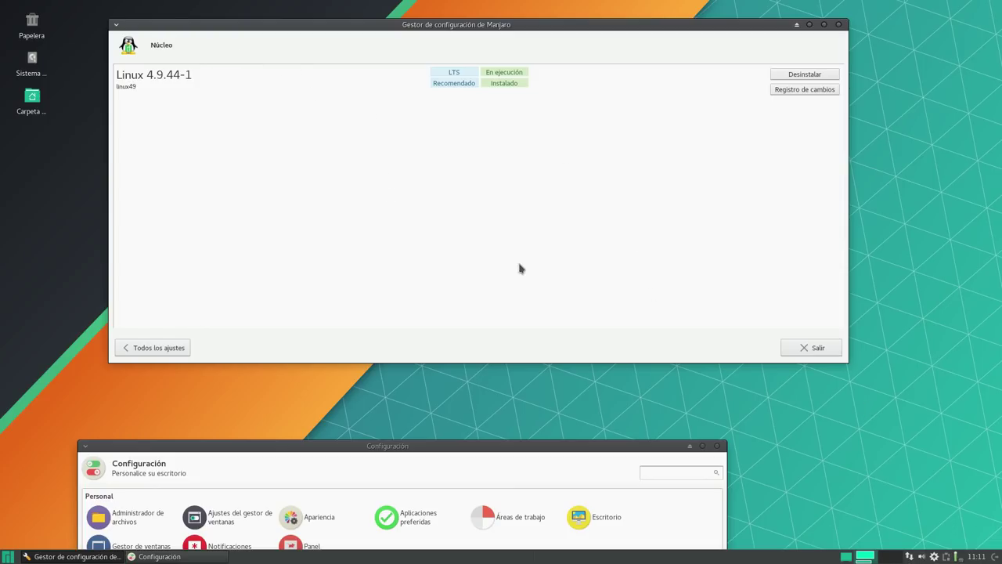
click(157, 348)
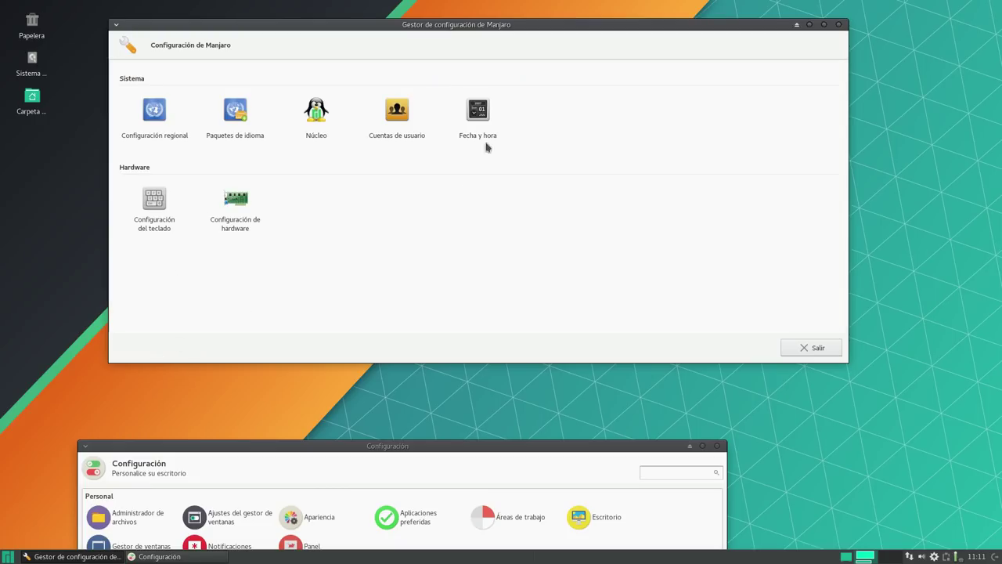
Step: Look at the Configuración de hardware page, return to the overview, and close Gestor de configuración de Manjaro
click(244, 199)
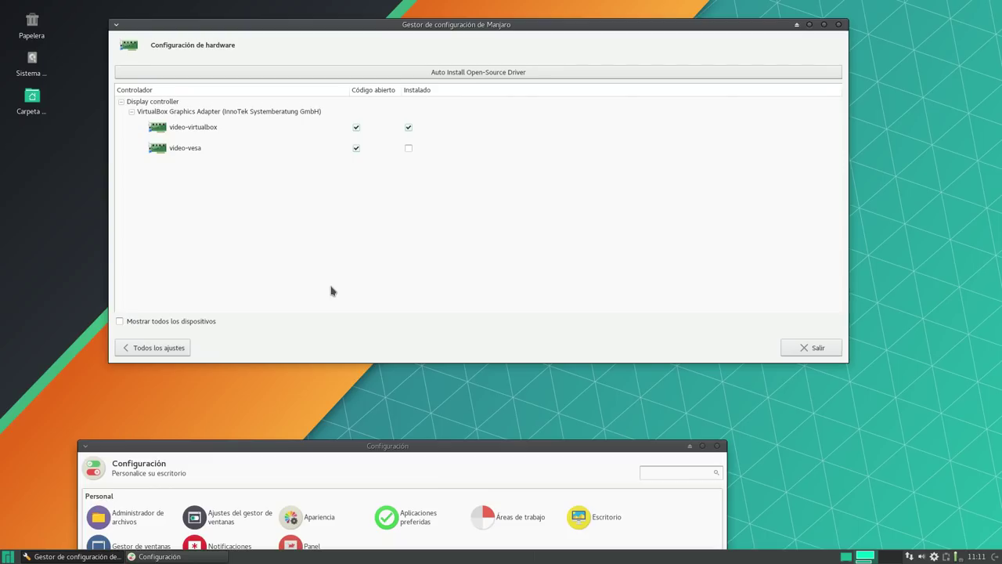
click(154, 349)
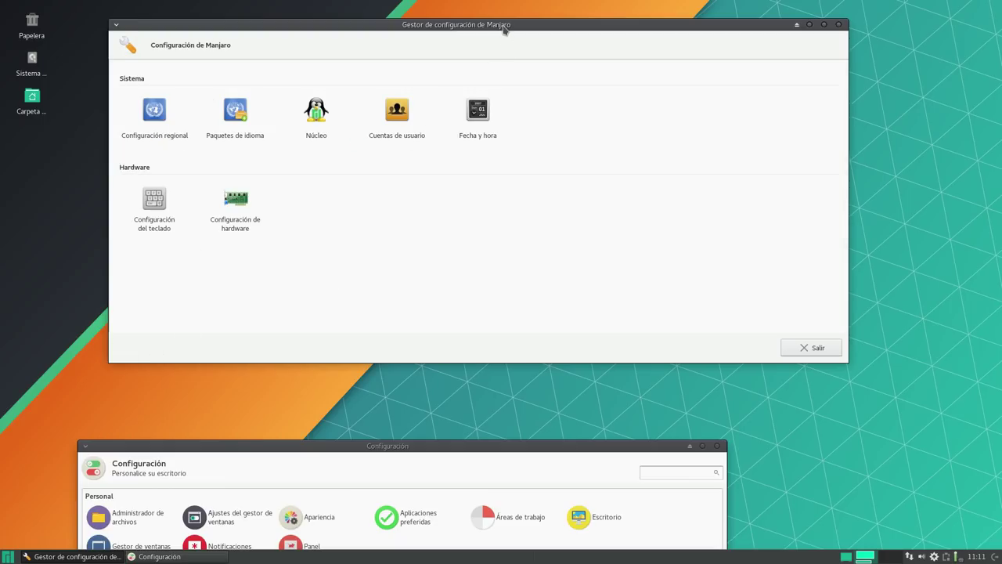
drag(506, 26, 533, 40)
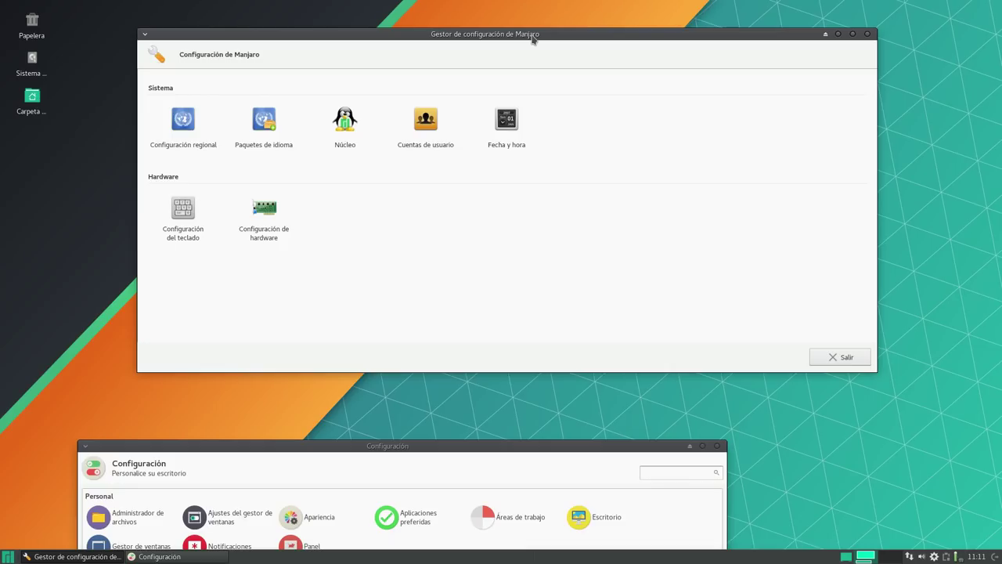
drag(503, 36, 465, 30)
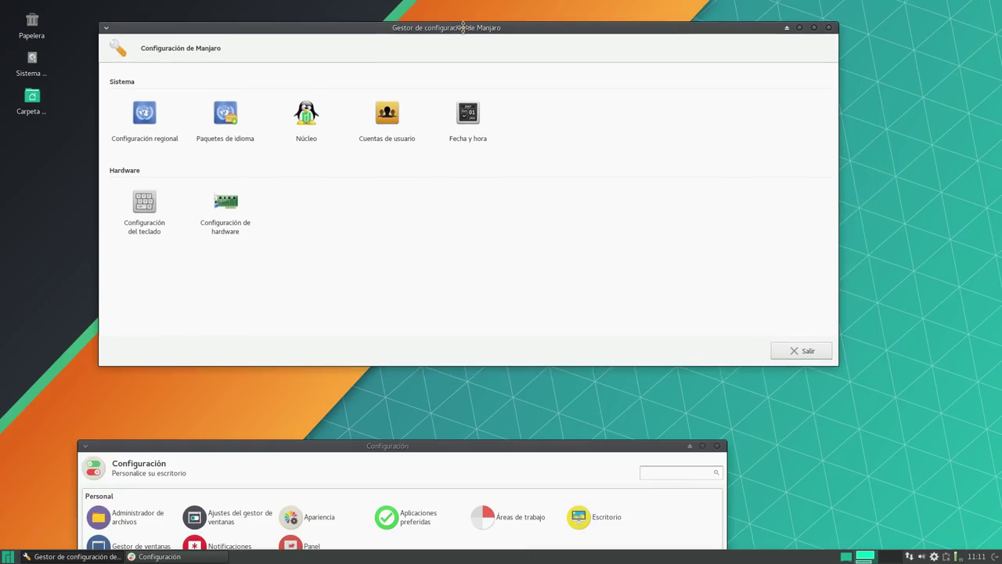
click(797, 354)
Step: Bring the Configuración window fully into view near the middle of the desktop and close it
drag(432, 452, 465, 154)
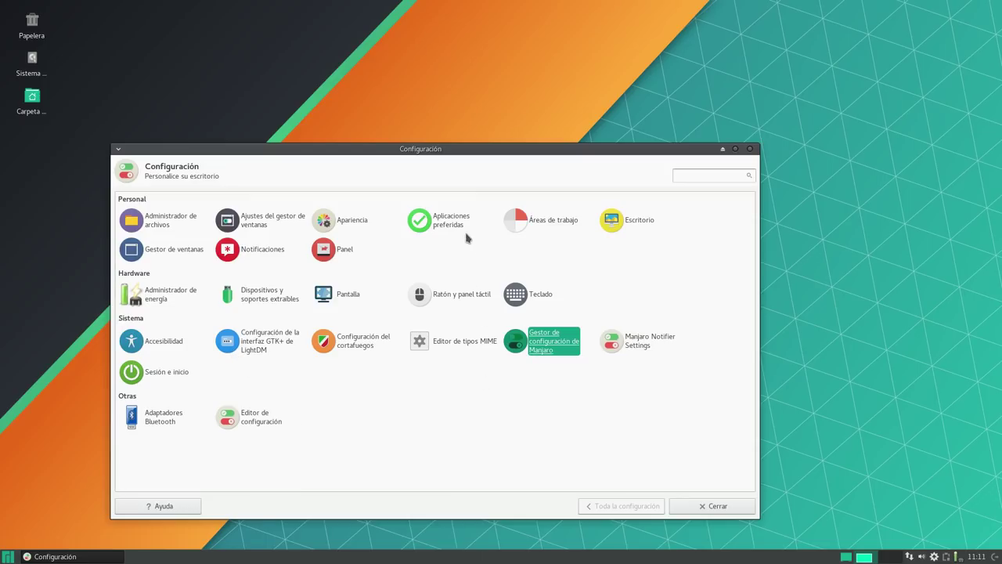
drag(521, 153, 554, 147)
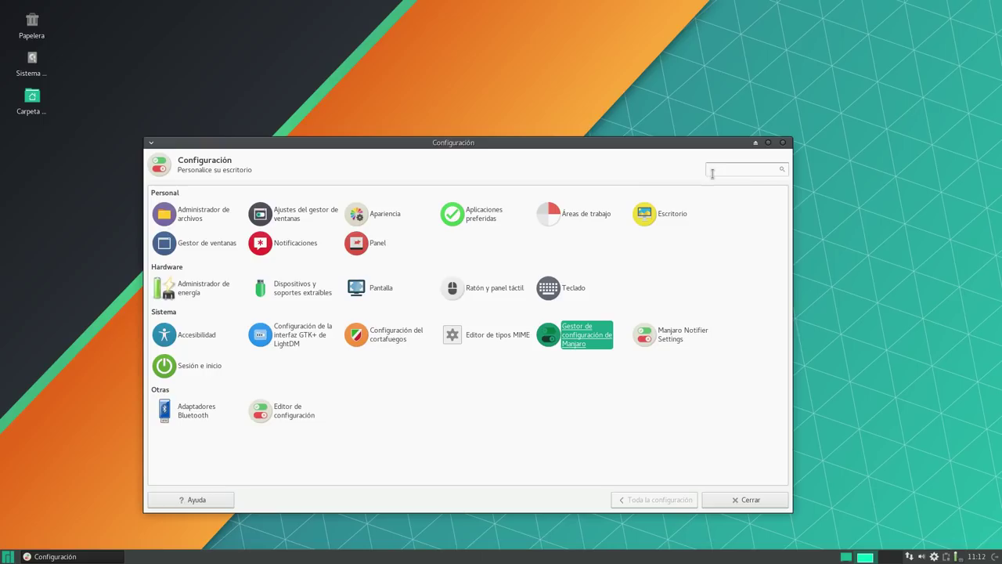
click(783, 143)
Step: Open Acerca de Xfce from the desktop's applications list, read the information about the environment, and close the dialog
click(4, 557)
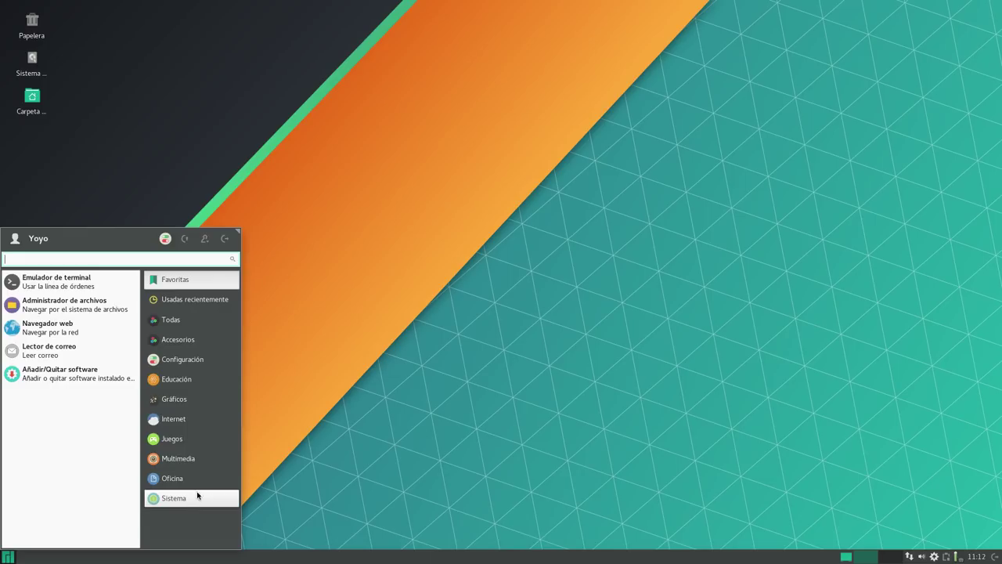
click(318, 143)
right_click(317, 141)
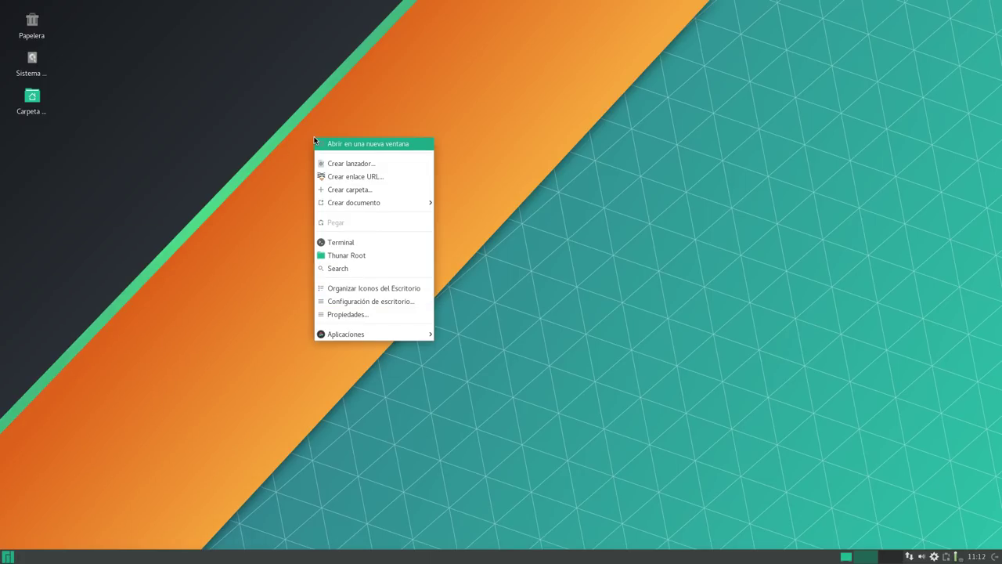
mouse_move(357, 332)
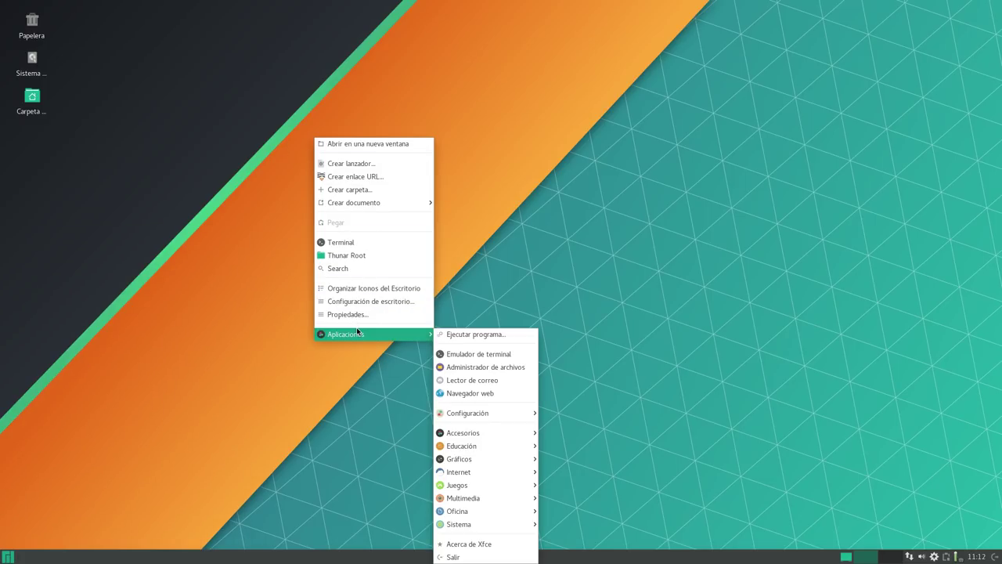
click(479, 546)
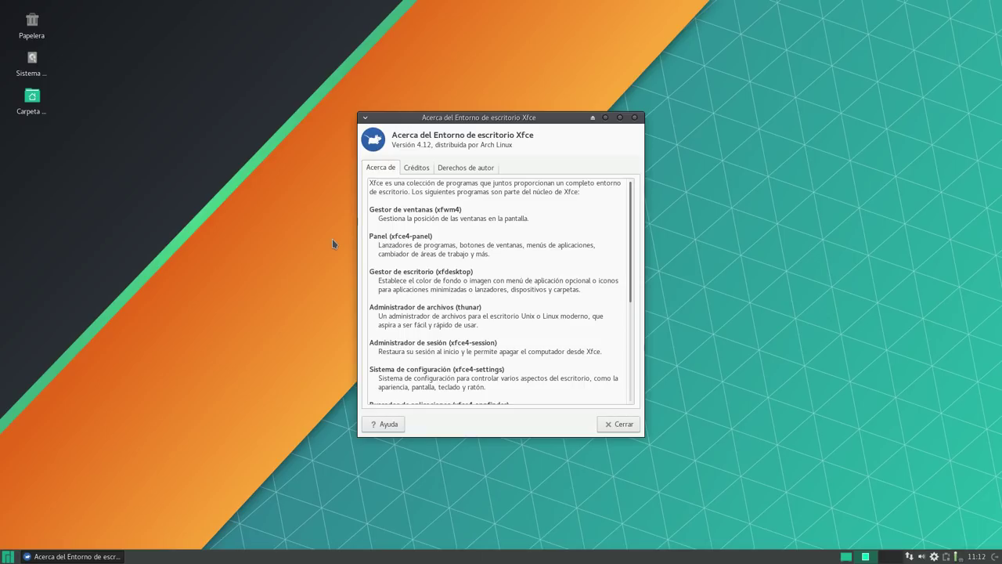
click(618, 424)
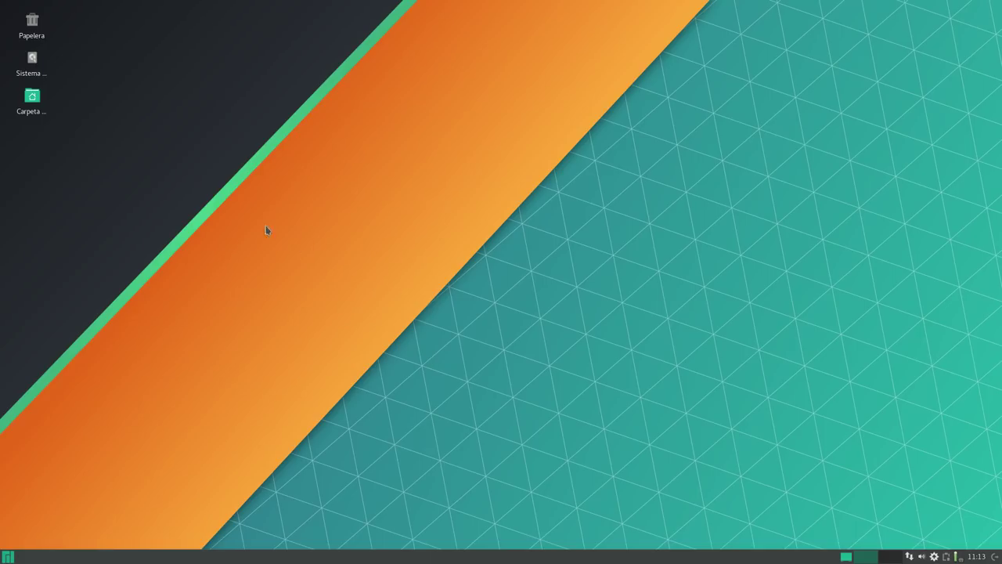
Step: Open the home folder from the desktop, turn off the display of hidden files, and reposition the file manager window
click(39, 101)
double_click(39, 101)
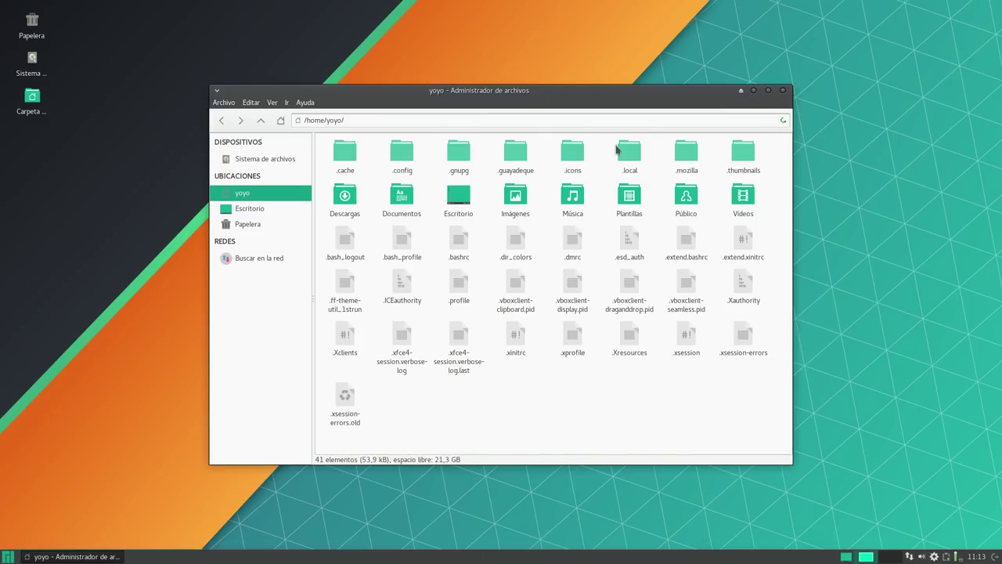
click(272, 101)
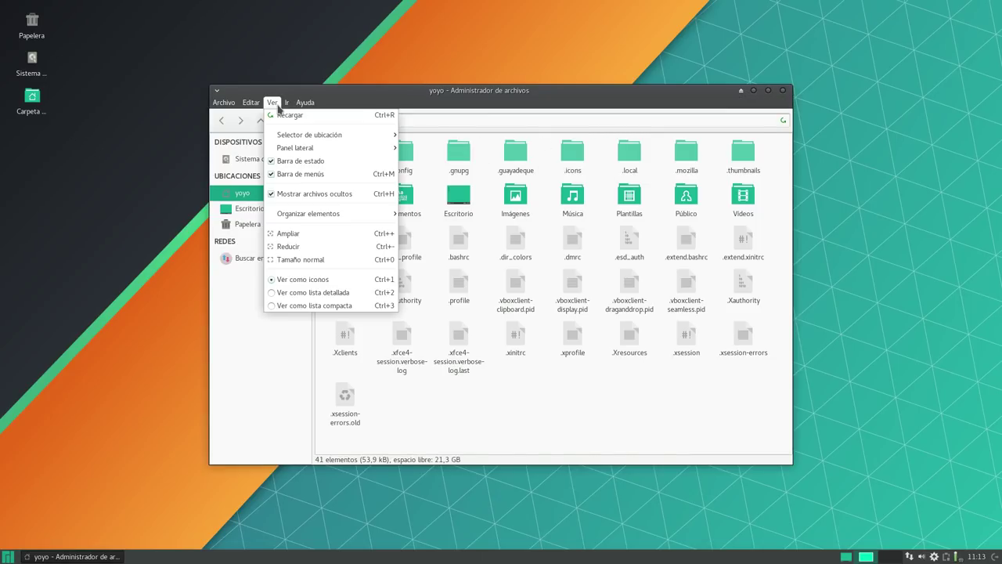
click(310, 196)
drag(490, 94, 464, 93)
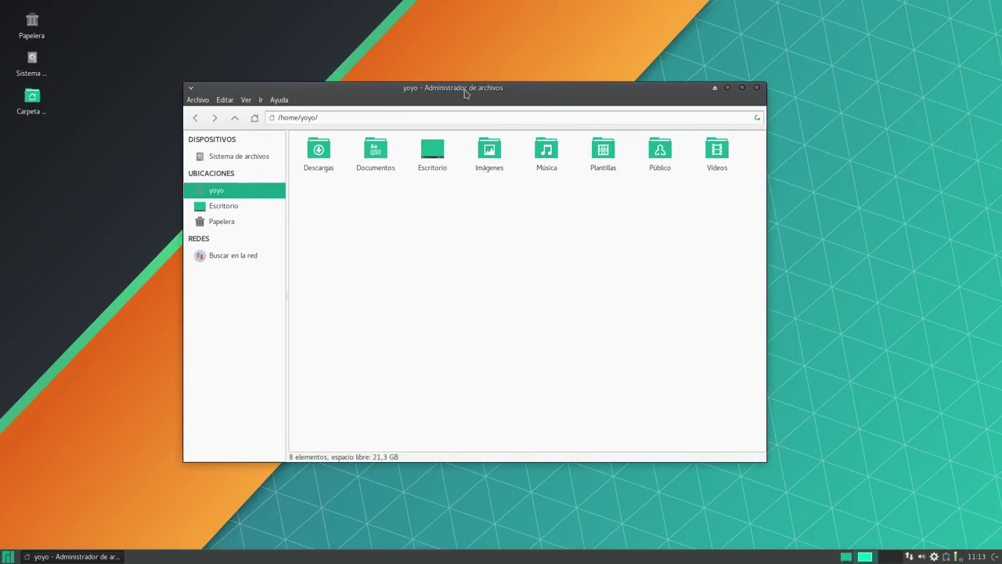